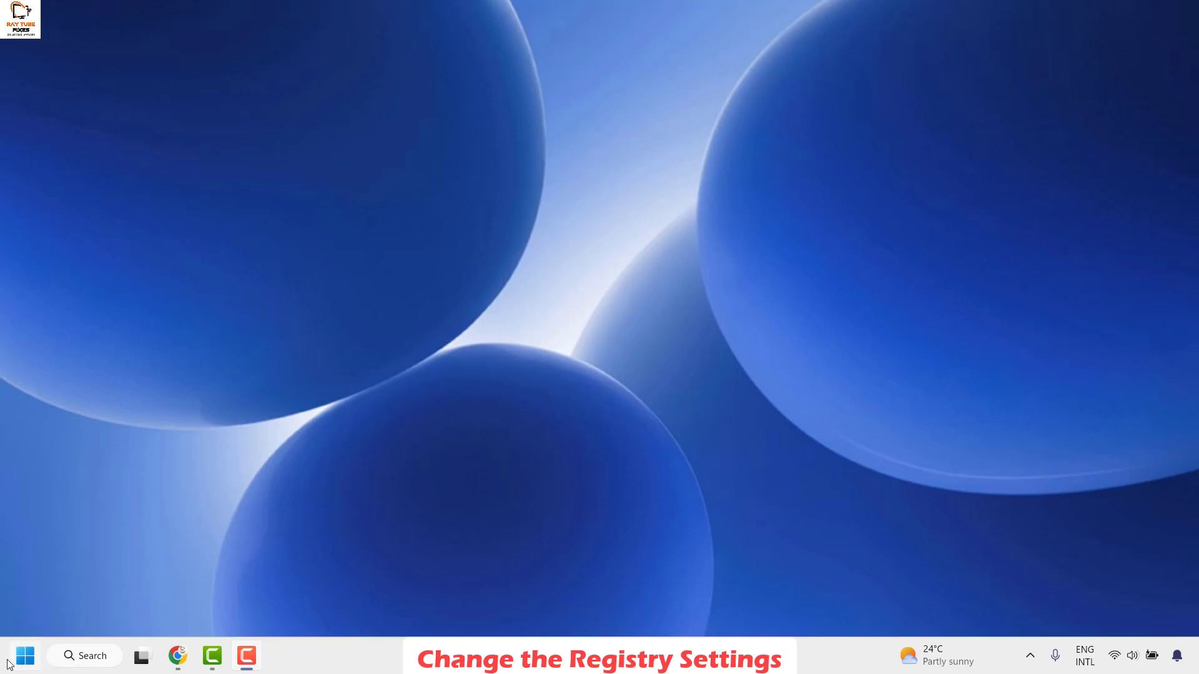
# - Launch regedit from the Run dialog on the Start right-click menu
pyautogui.rightClick(33, 660)
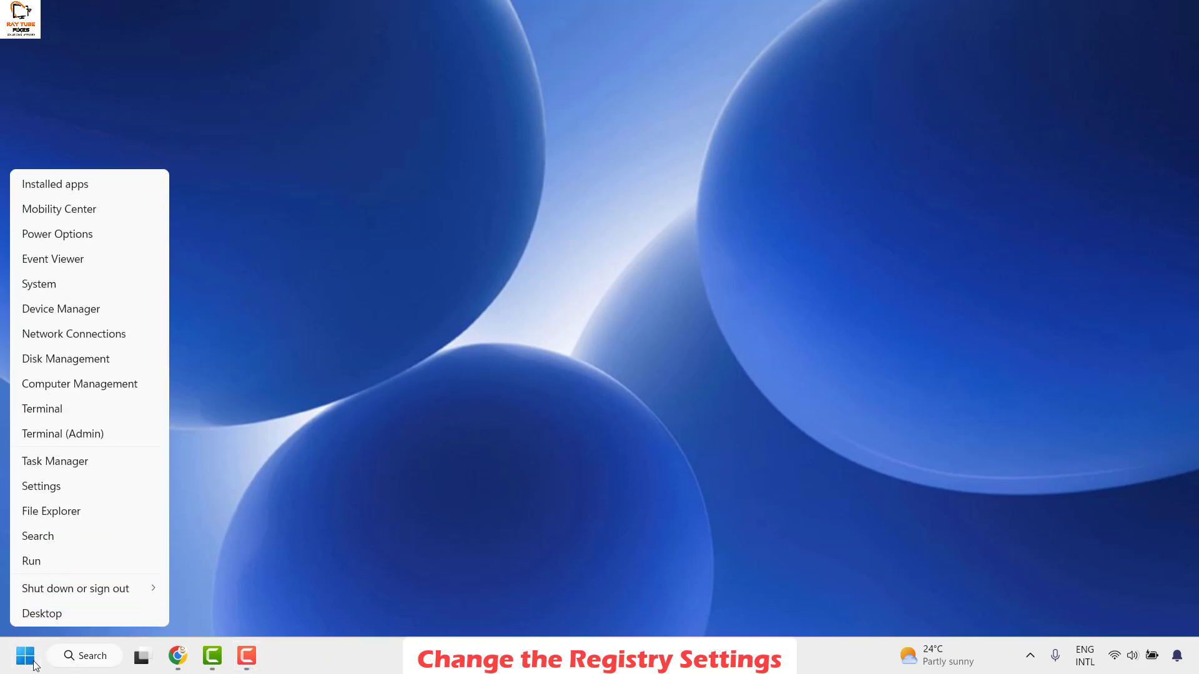
pyautogui.click(52, 566)
pyautogui.write('regedit')
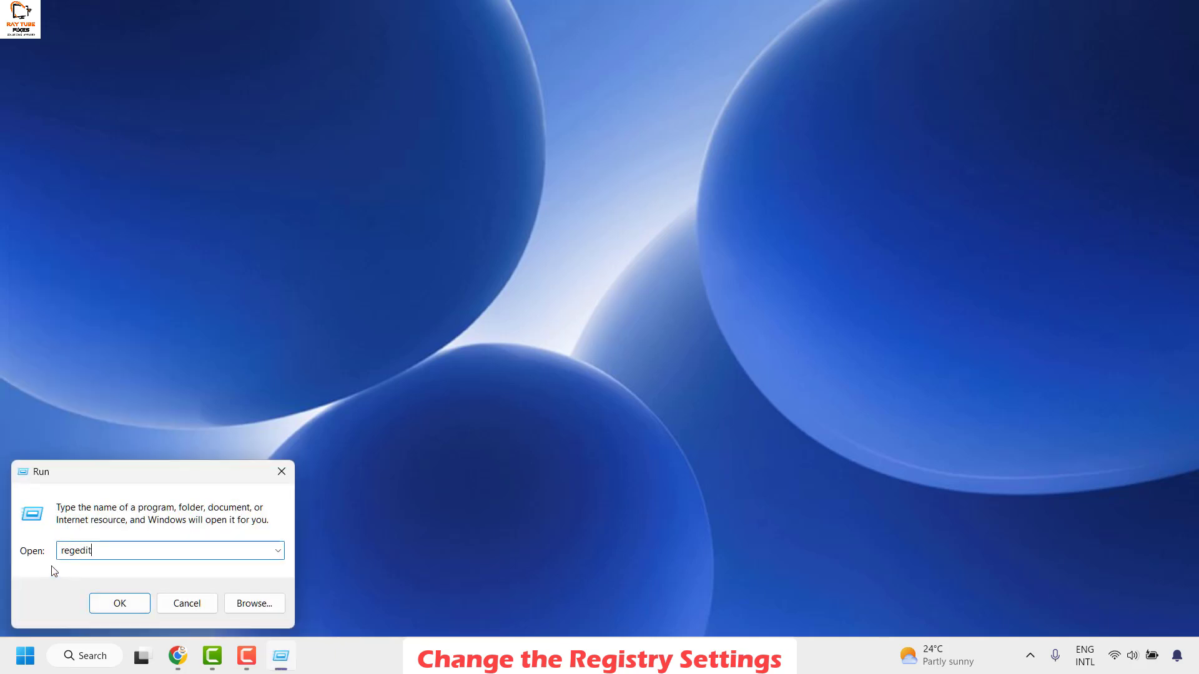
pyautogui.press('Return')
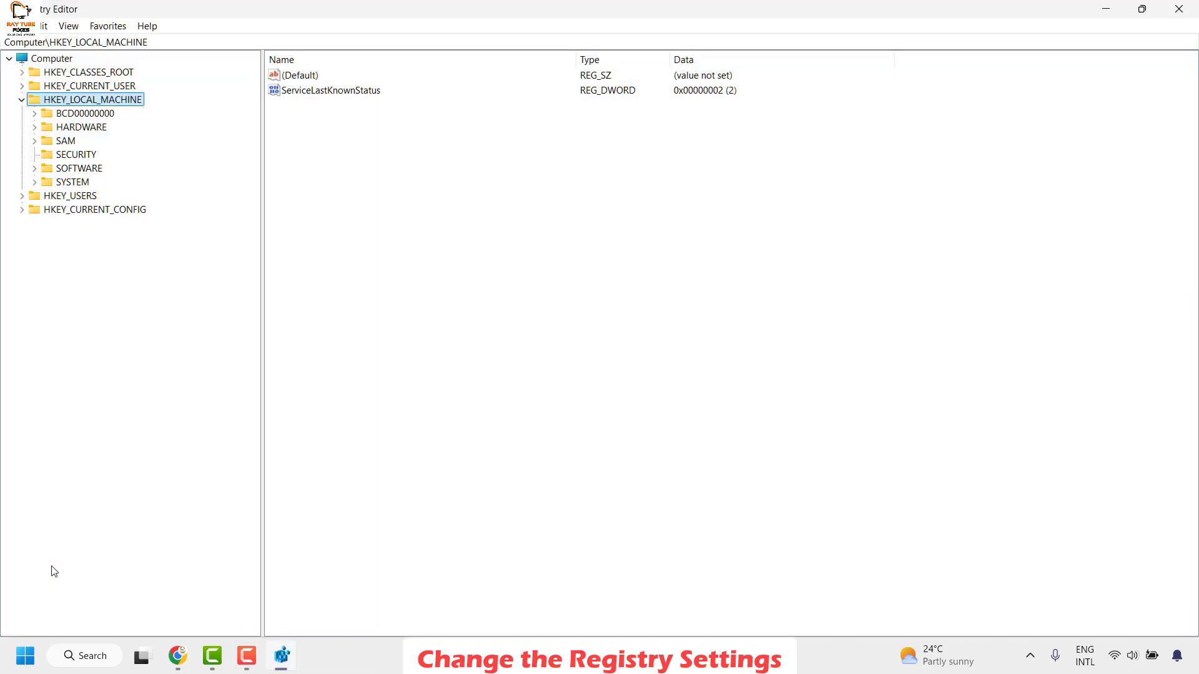
# - Collapse HKEY_LOCAL_MACHINE and make Registry Editor a large, resized floating window
pyautogui.press('Left')
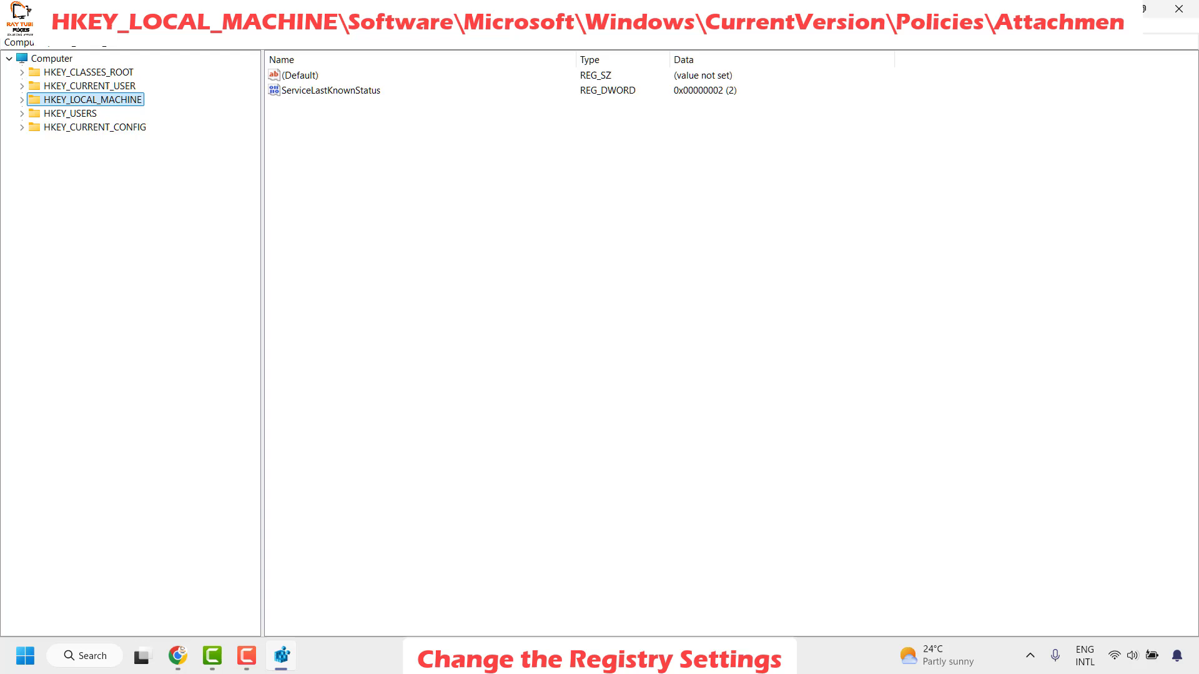
pyautogui.click(1144, 10)
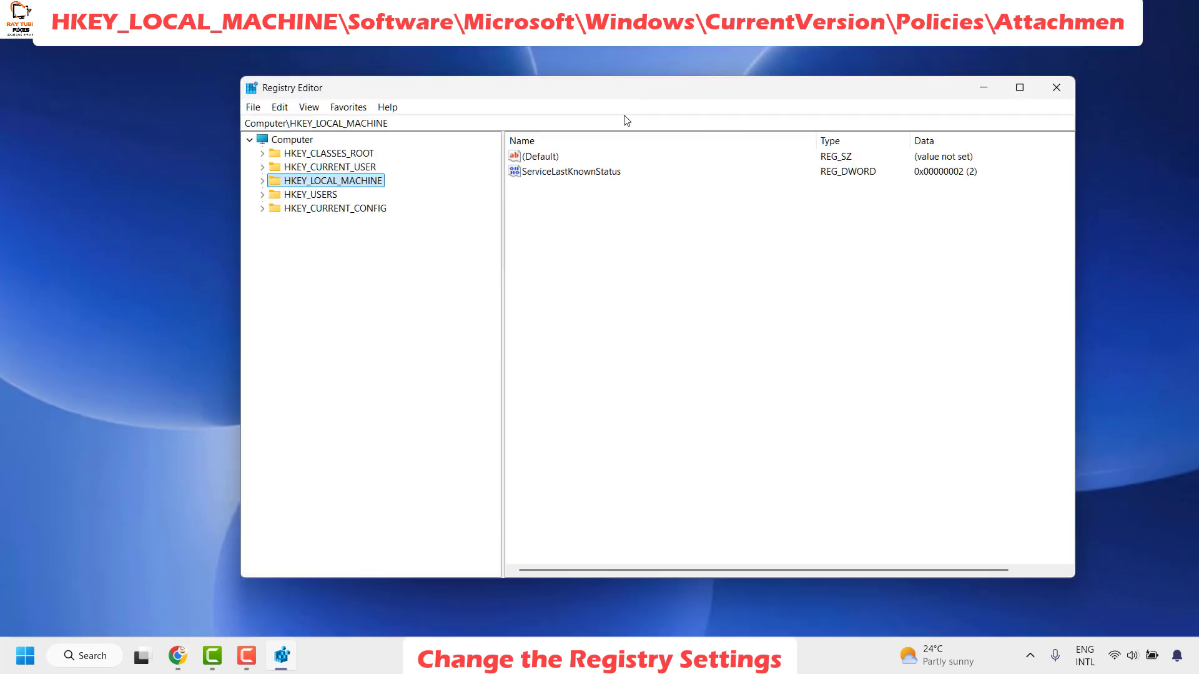
pyautogui.moveTo(226, 53); pyautogui.dragTo(212, 28)
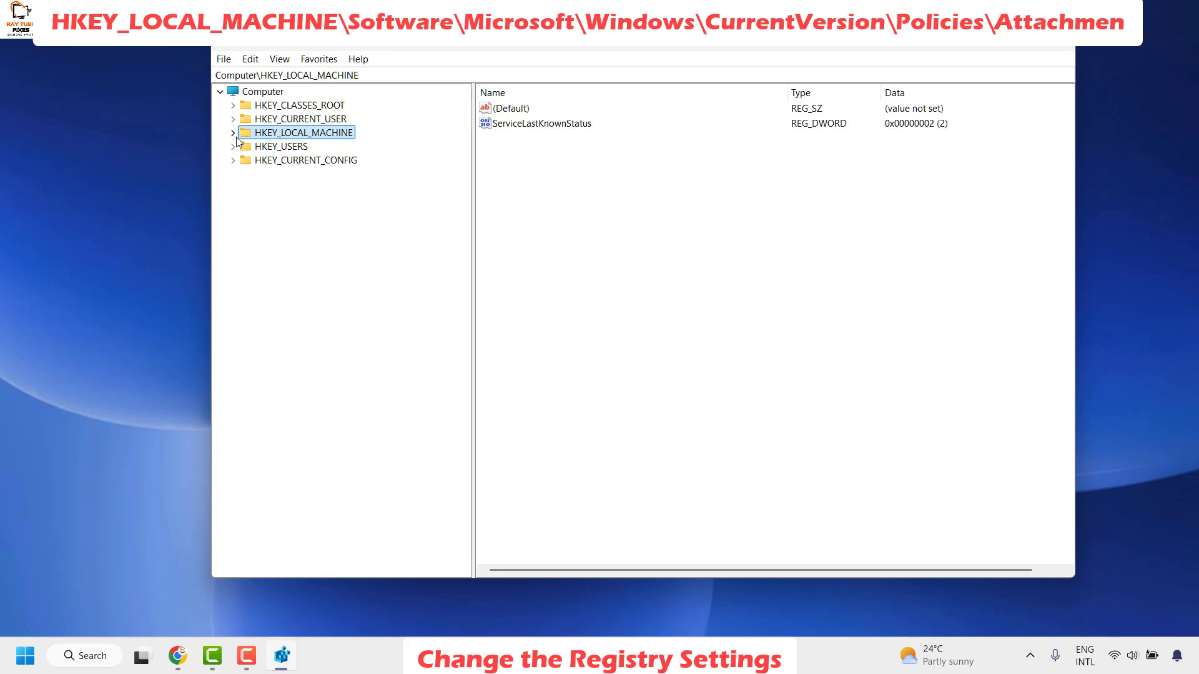
# - Expand HKEY_LOCAL_MACHINE, SOFTWARE and Microsoft in the key tree
pyautogui.click(233, 134)
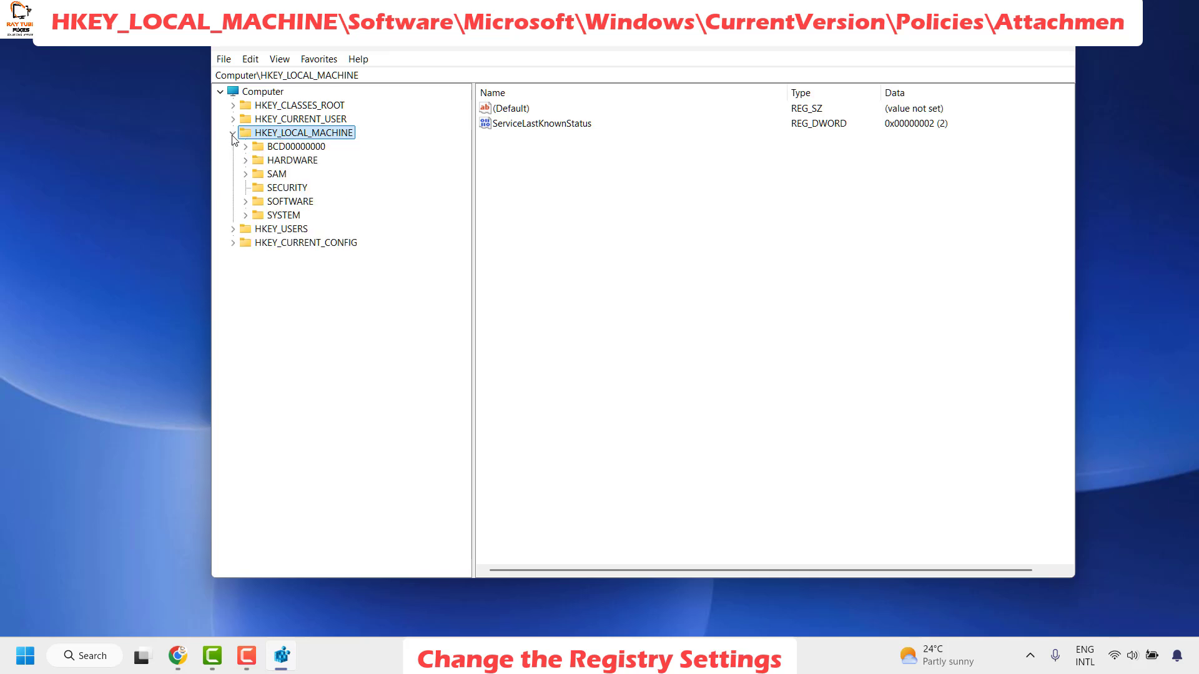
pyautogui.click(288, 202)
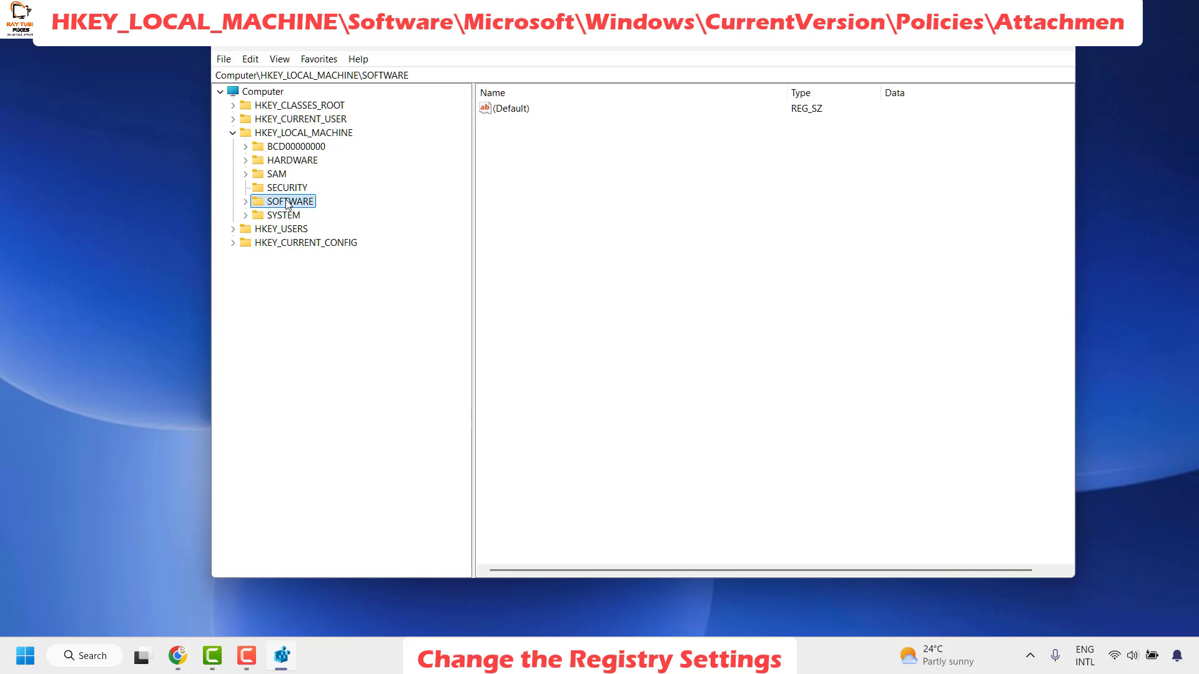
pyautogui.doubleClick(288, 202)
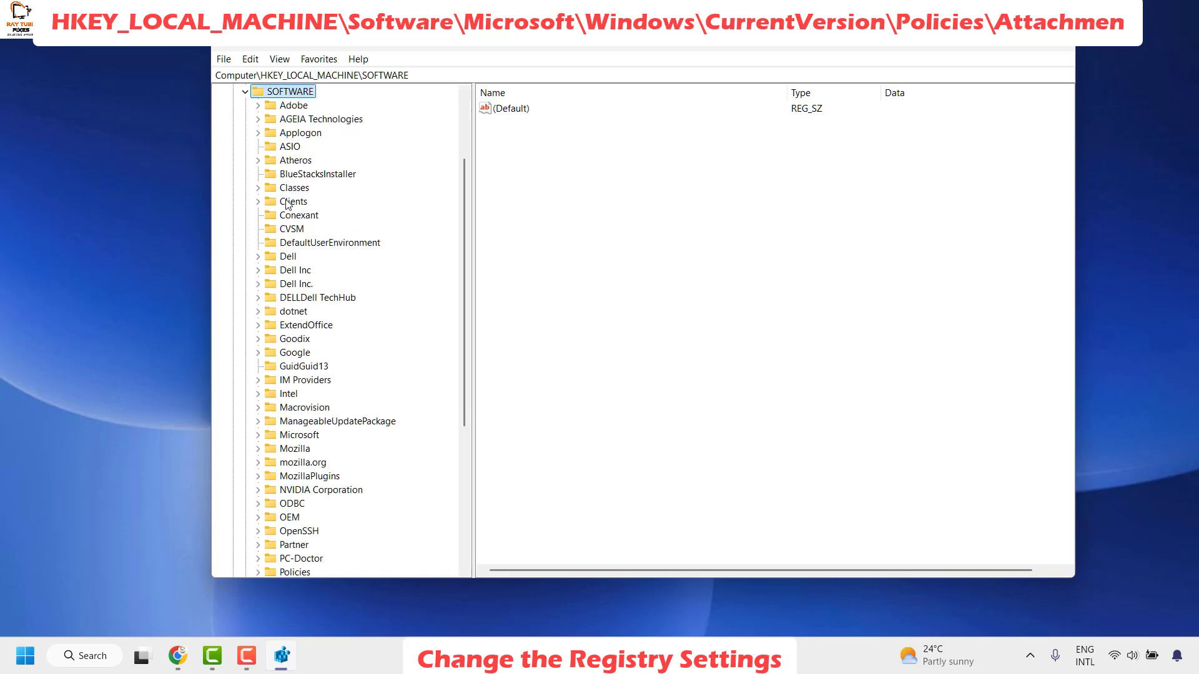
pyautogui.press('Down')
pyautogui.write('mi')
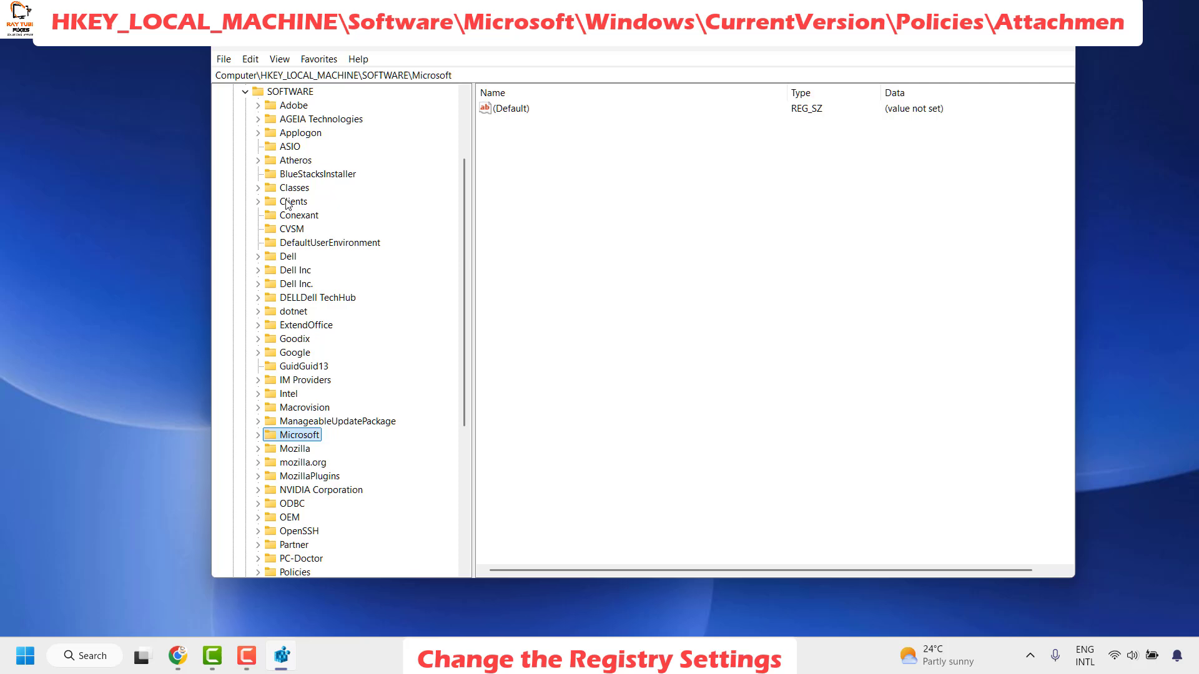
pyautogui.press('Right')
# - Drill through Windows, CurrentVersion and Policies to select the Attachments key
pyautogui.write('ce')
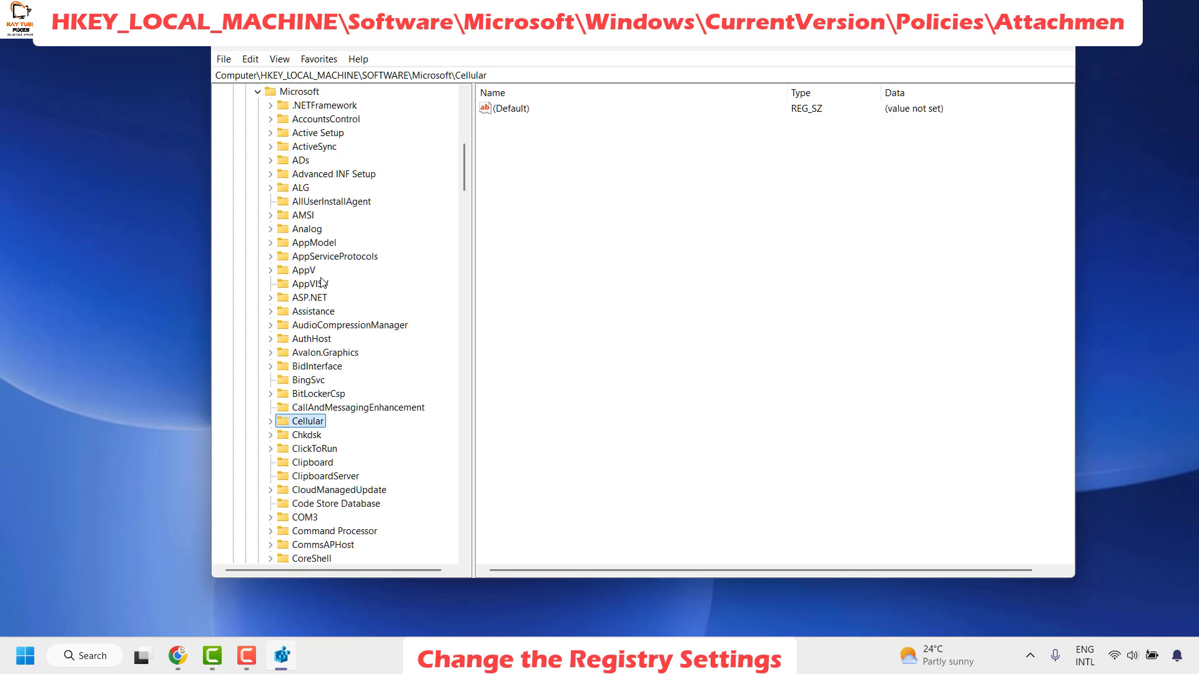
pyautogui.write('win')
pyautogui.press('Right')
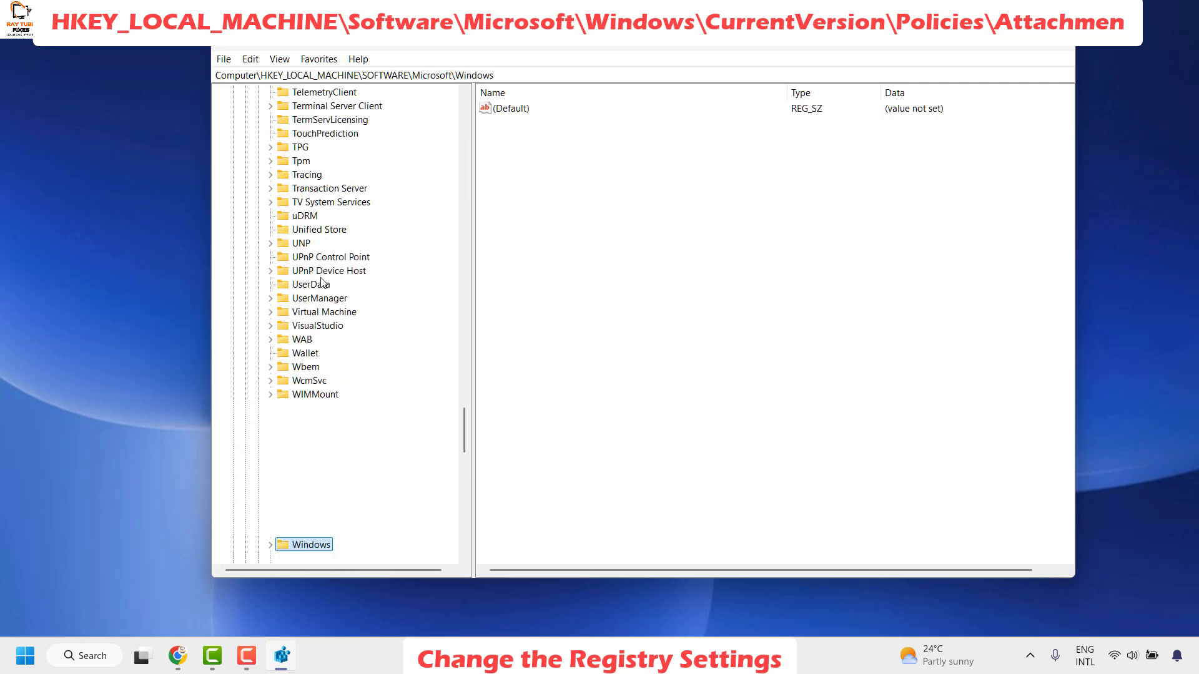
pyautogui.press('Right')
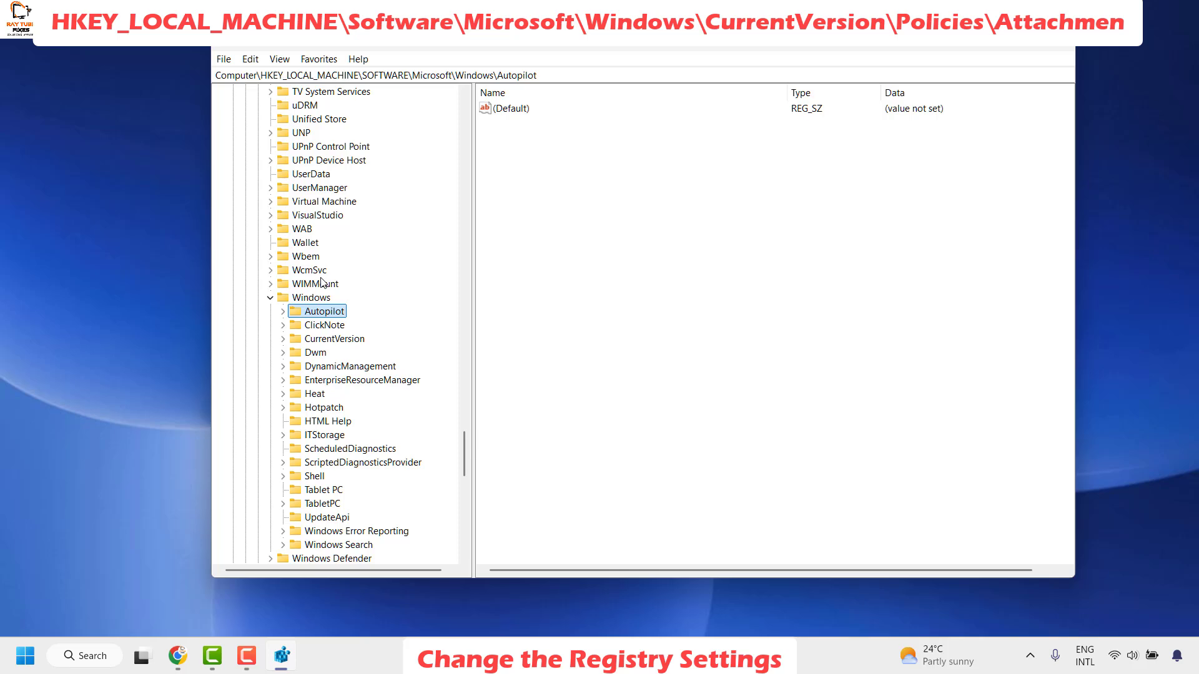
pyautogui.write('cu')
pyautogui.press('Right')
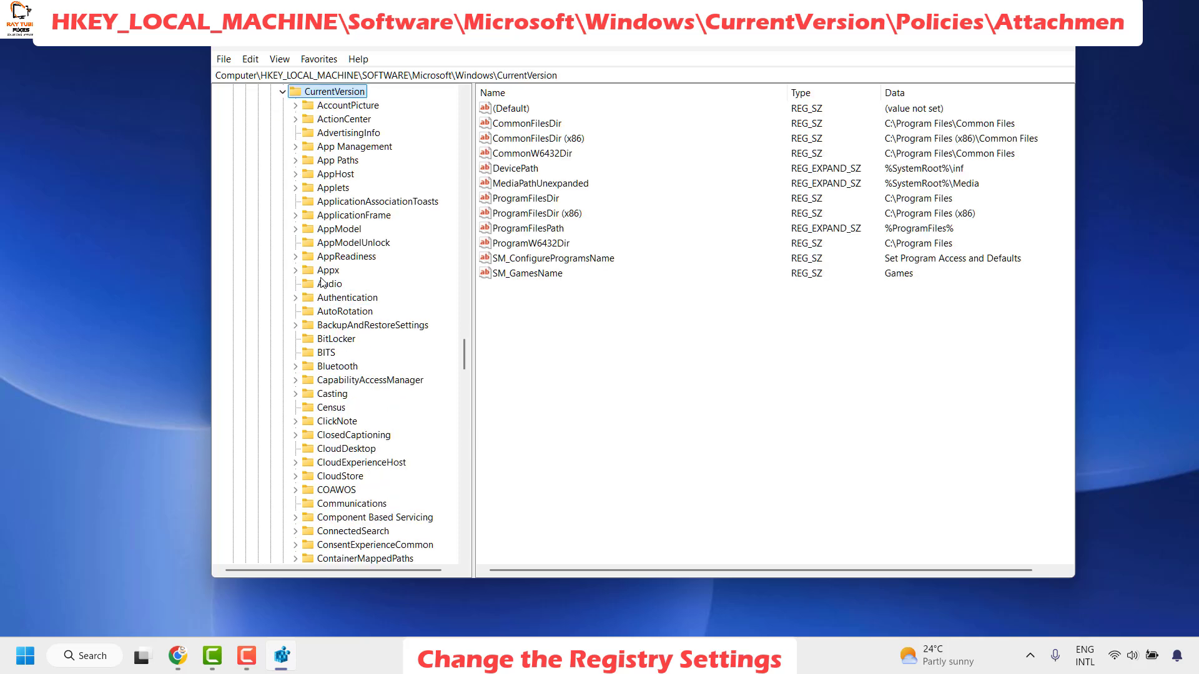
pyautogui.press('Right')
pyautogui.write('po')
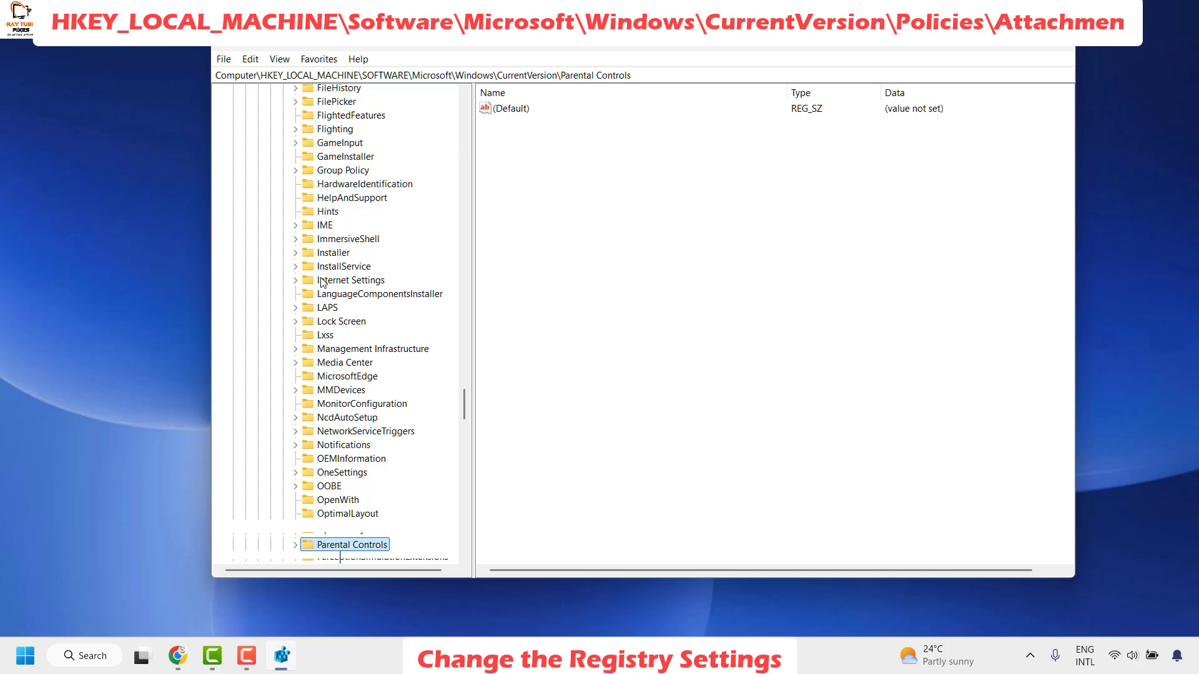
pyautogui.press('Right')
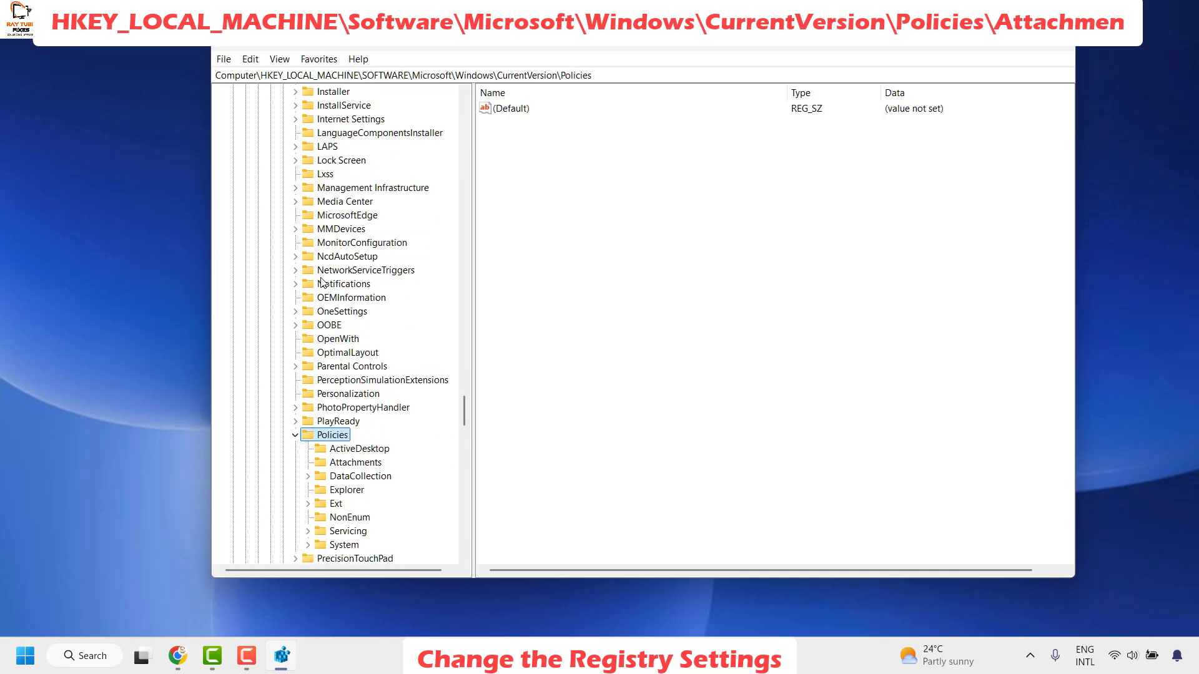
pyautogui.press('Down')
pyautogui.press('Down')
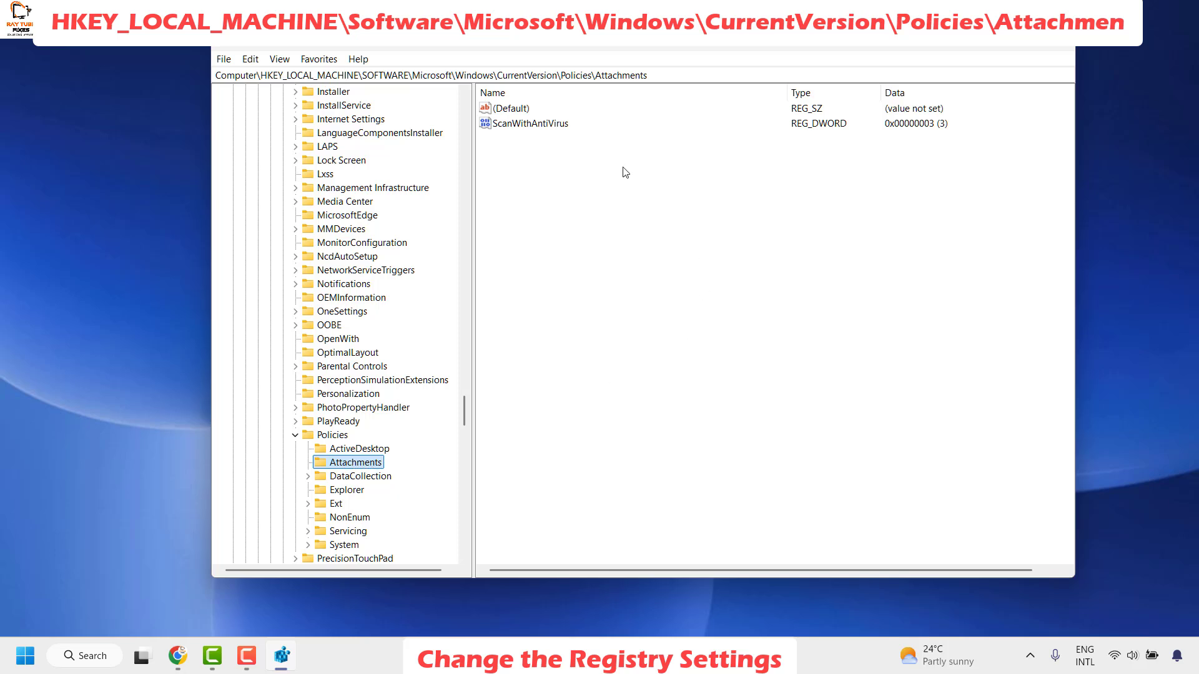
# - Change the ScanWithAntiVirus value data to 0 and close Registry Editor
pyautogui.rightClick(511, 128)
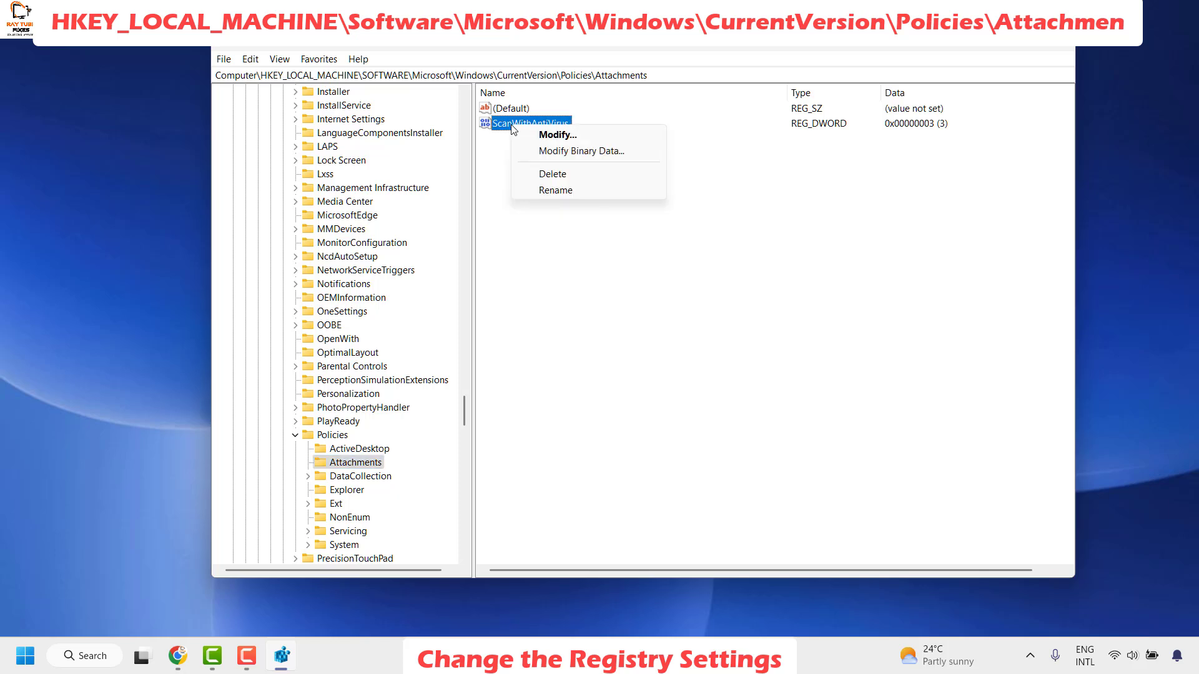
pyautogui.click(557, 135)
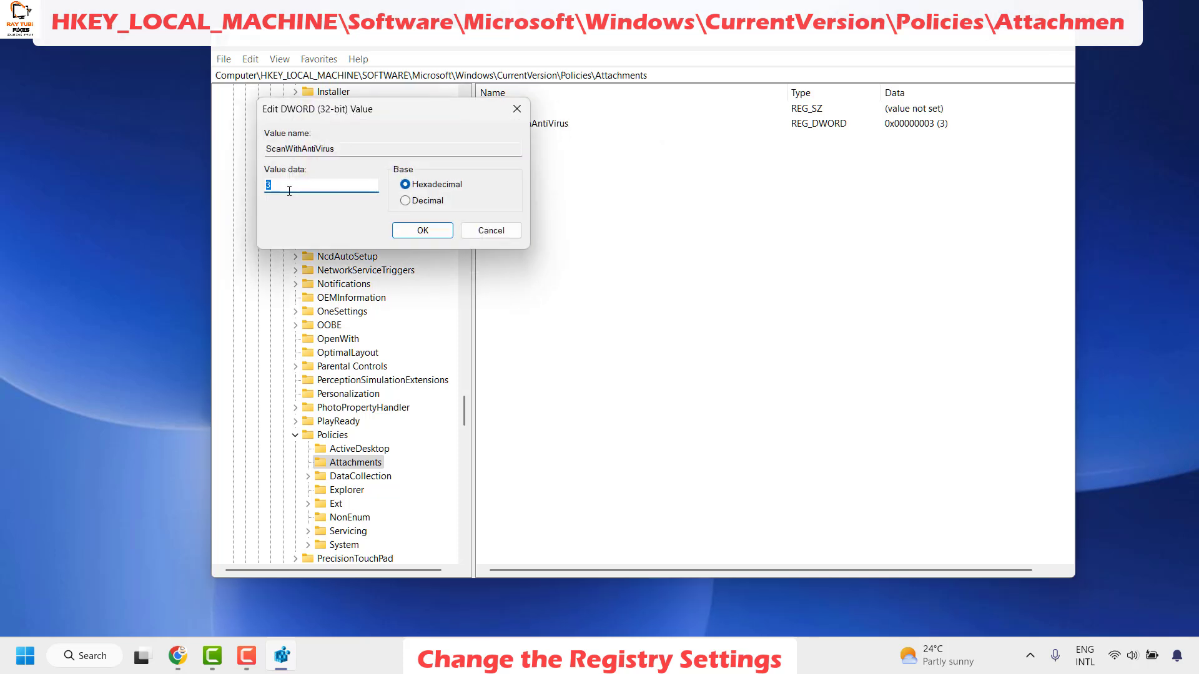
pyautogui.write('0')
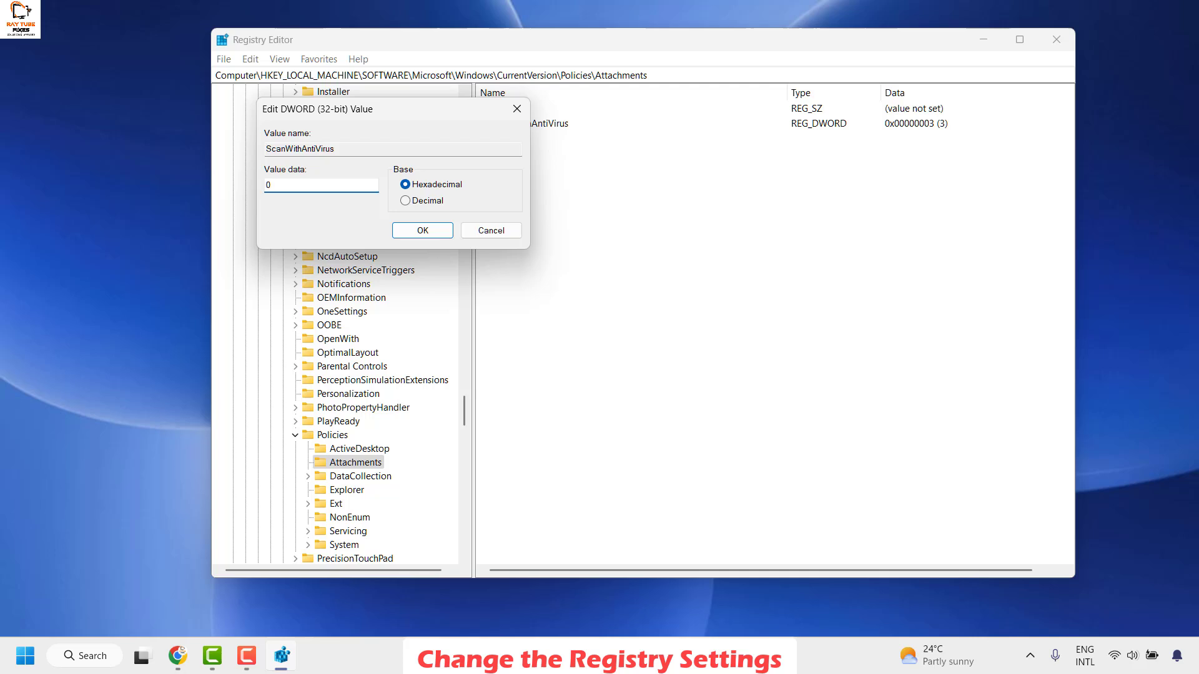
pyautogui.press('Return')
pyautogui.click(1054, 43)
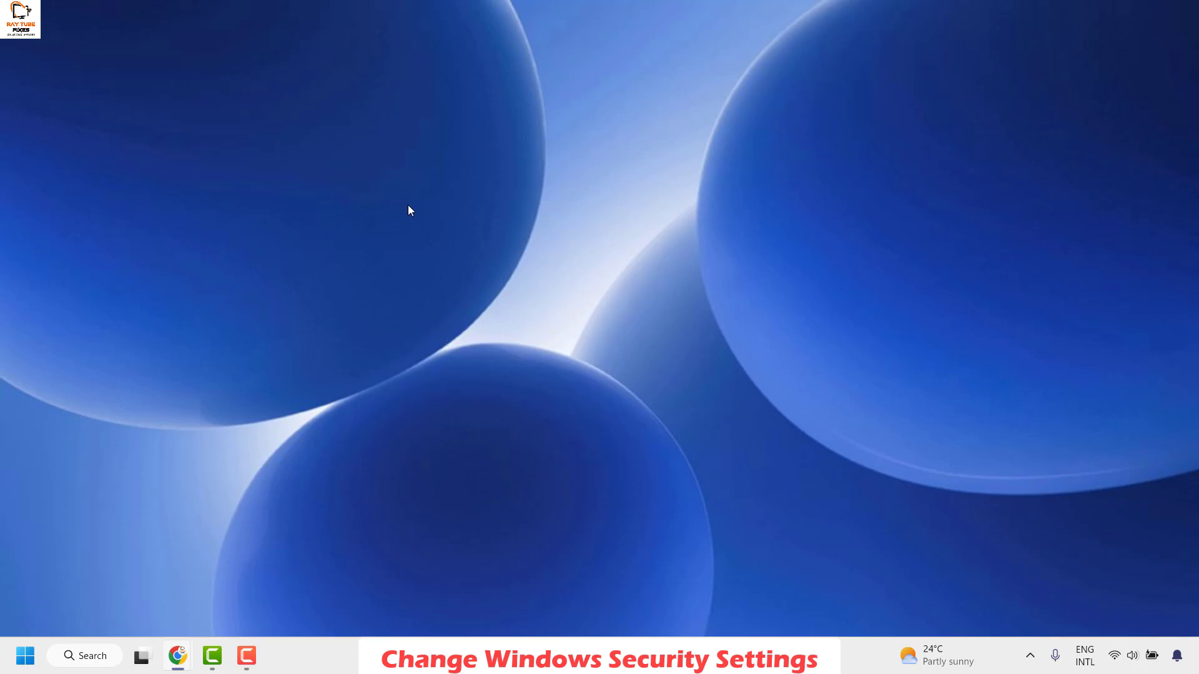
# - Search 'windows' in the taskbar search box to bring up Windows Security
pyautogui.click(95, 663)
pyautogui.write('windows')
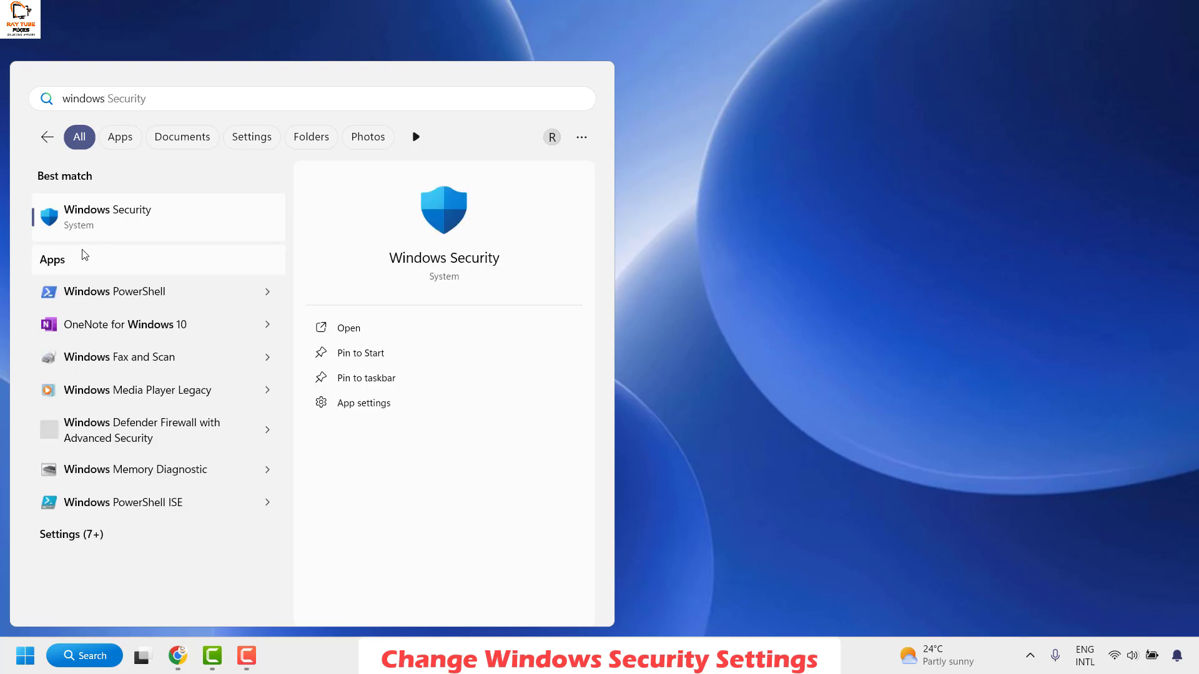
# - Open Windows Security's Reputation-based protection settings under App & browser control
pyautogui.click(99, 218)
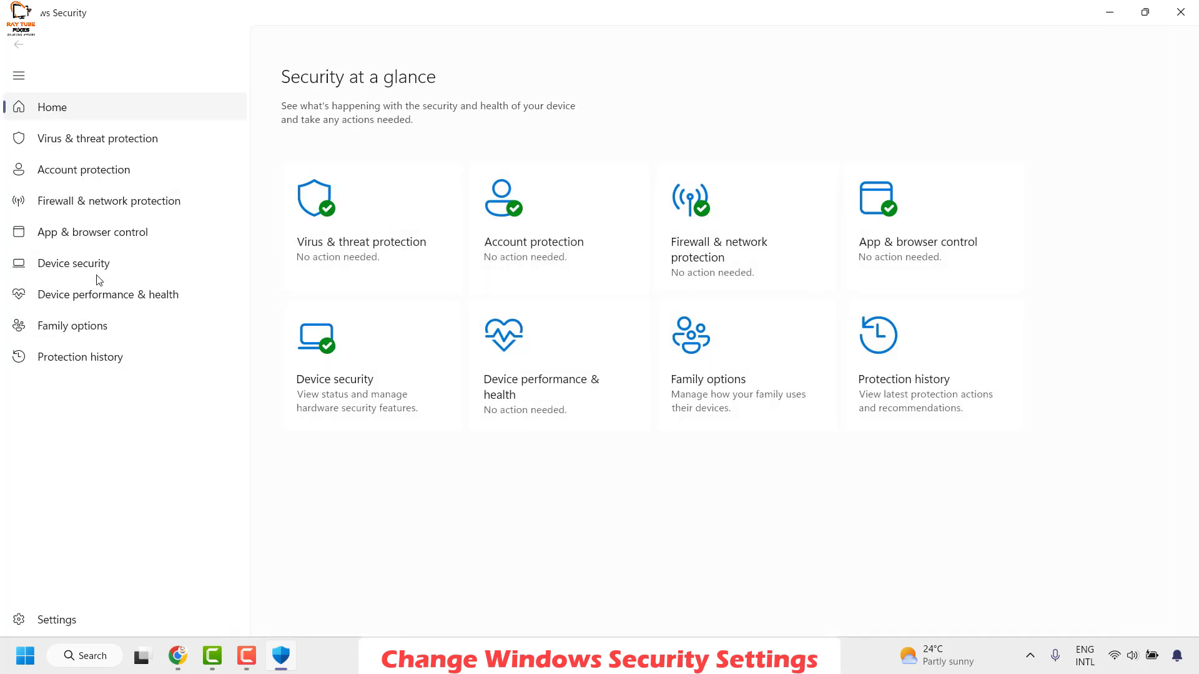
pyautogui.click(79, 239)
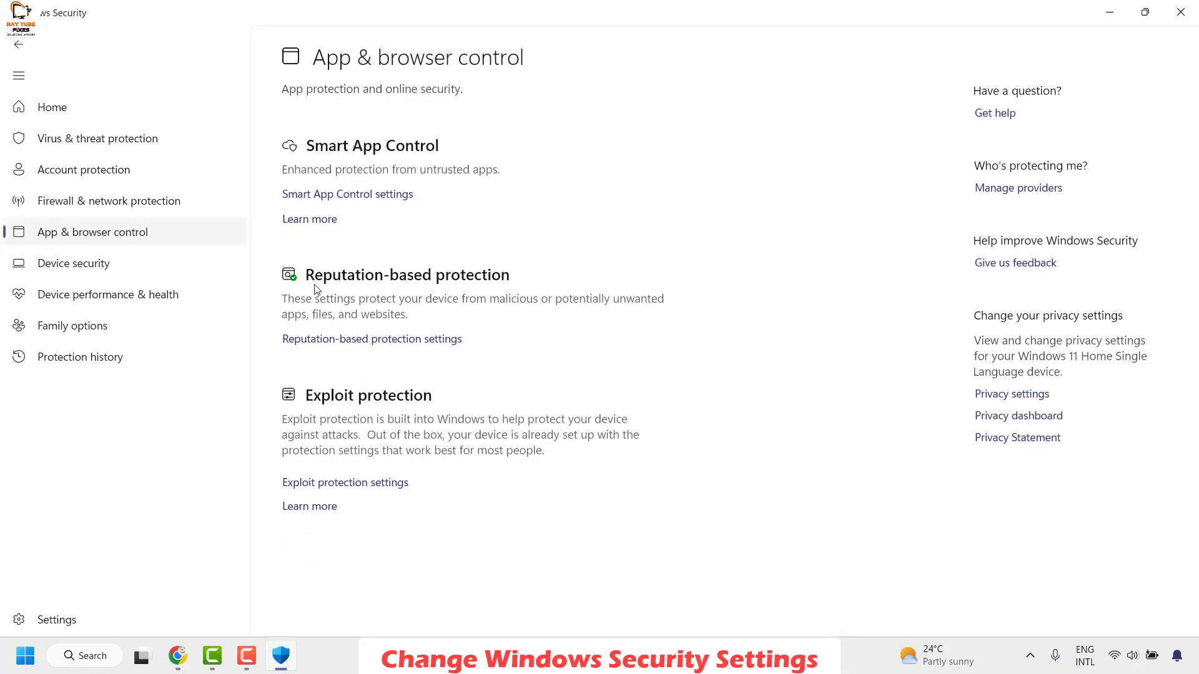
pyautogui.click(384, 343)
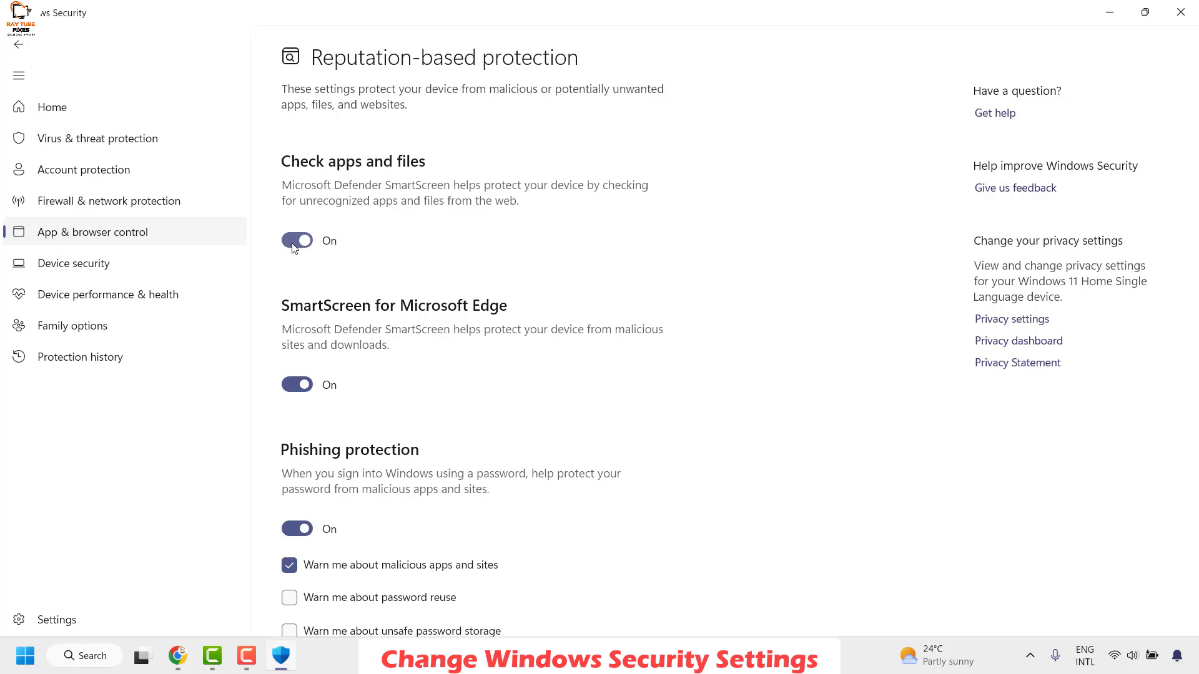
# - Turn off Check apps and files and SmartScreen for Microsoft Edge, then minimize
pyautogui.click(293, 246)
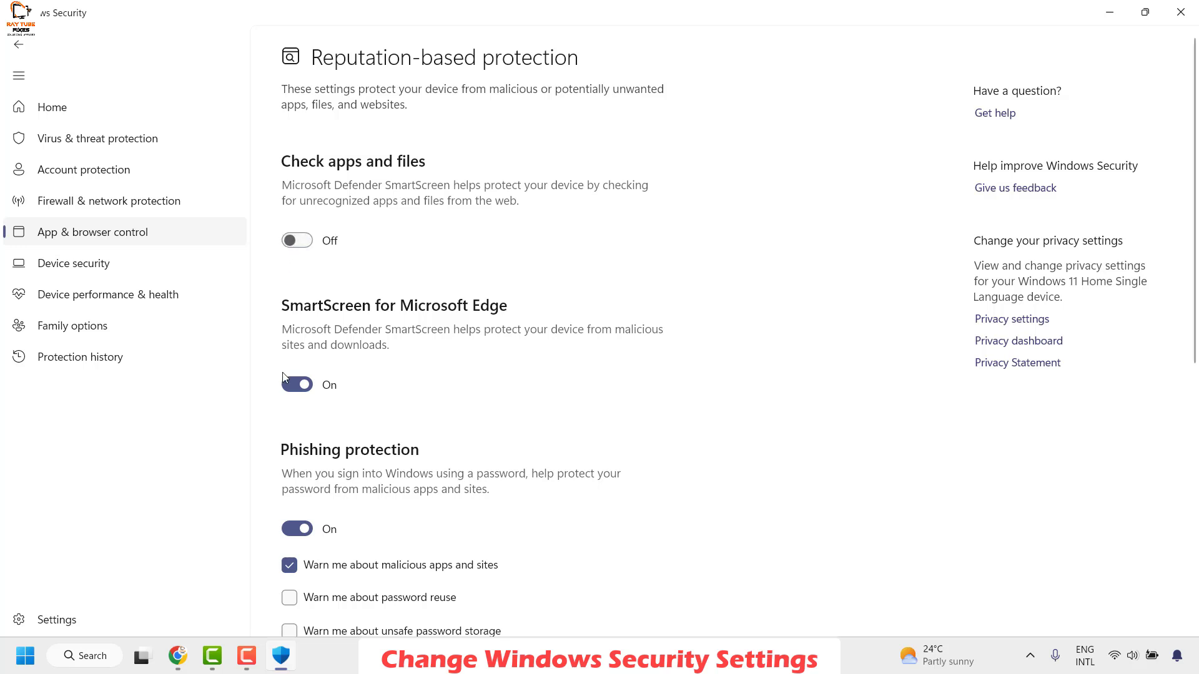
pyautogui.click(299, 406)
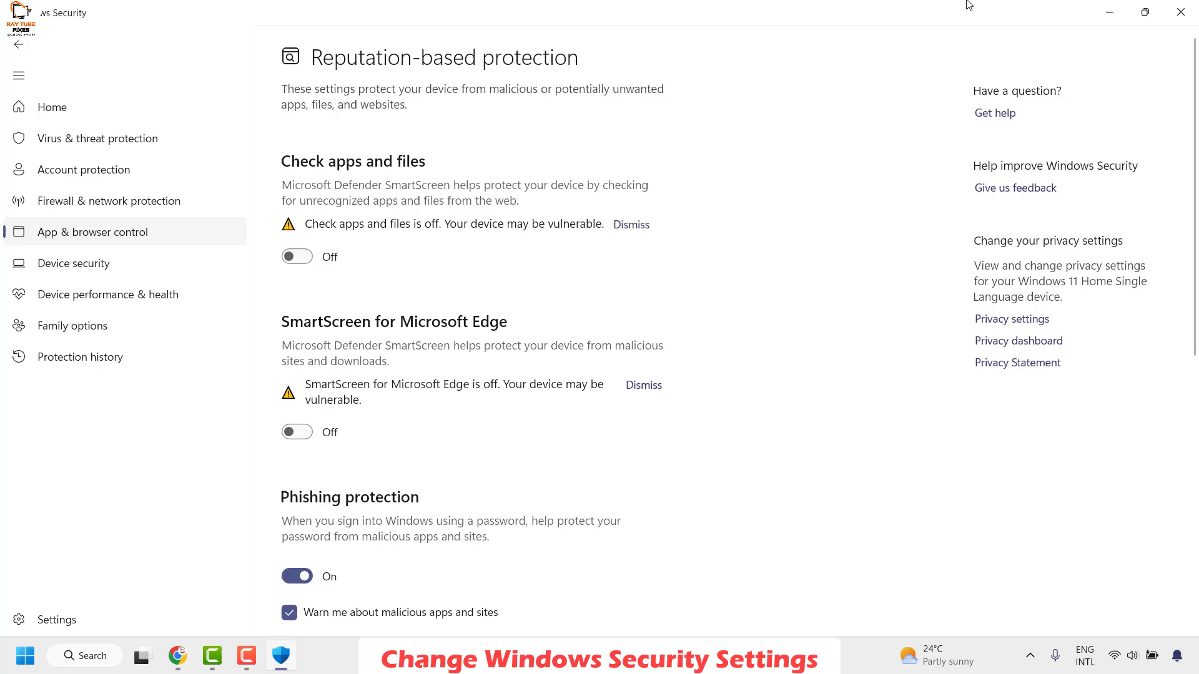
pyautogui.click(1110, 12)
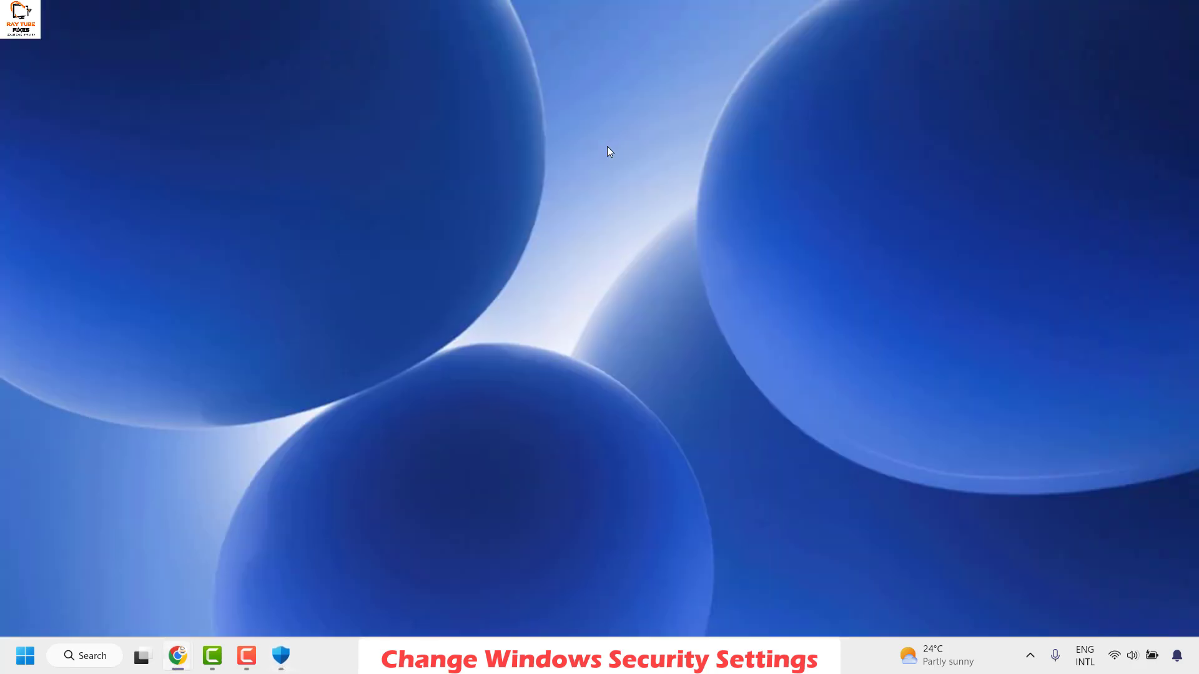